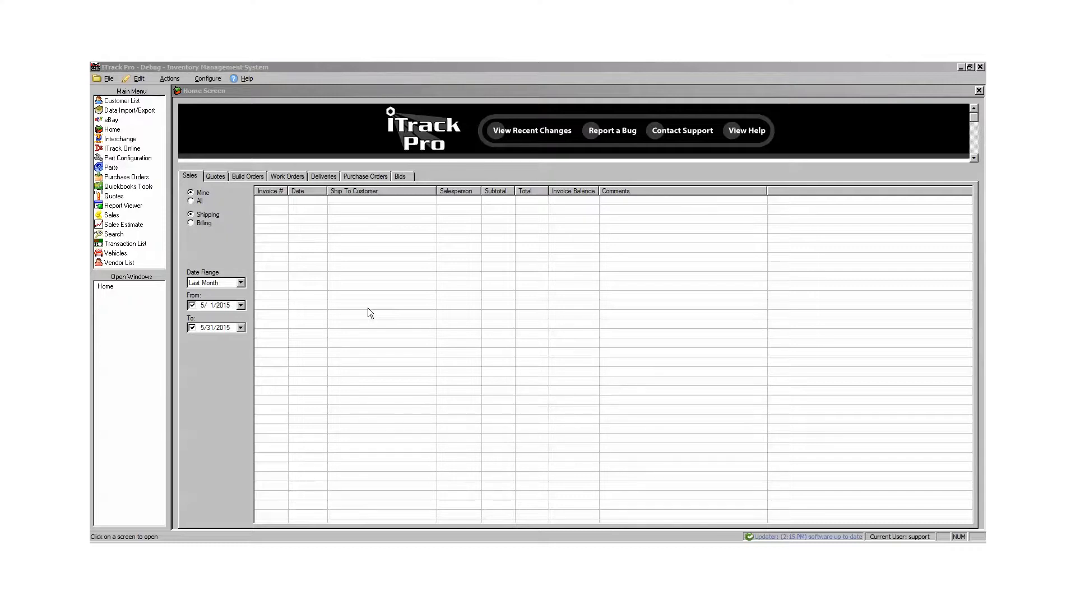
Open the part management screen and switch through the Miscellaneous and Replenishable part kinds back to Standard.
{"action": "left_click", "coordinate": [110, 168]}
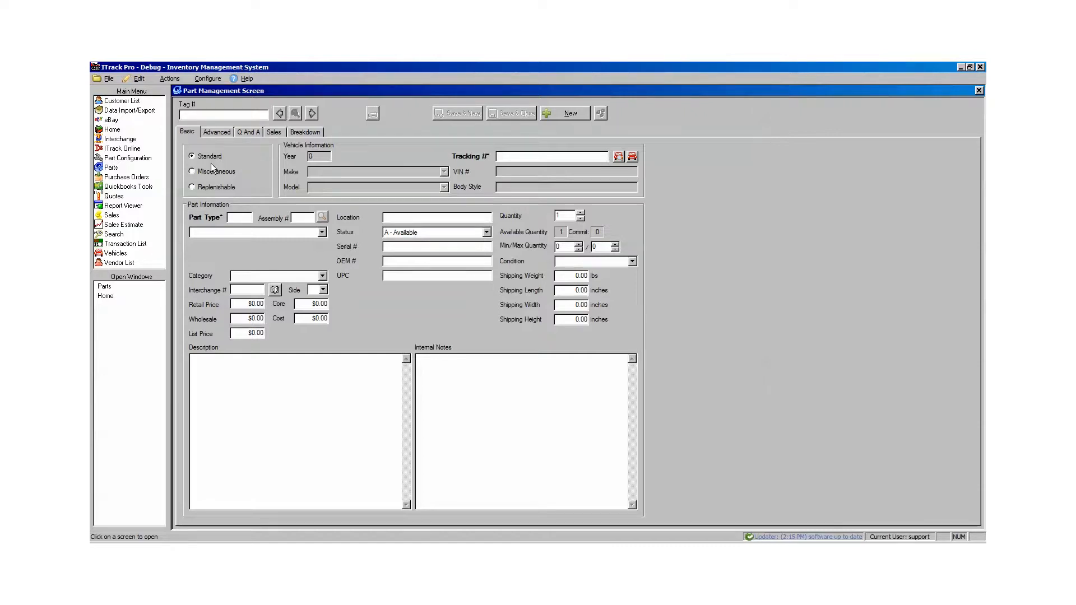
{"action": "left_click", "coordinate": [193, 171]}
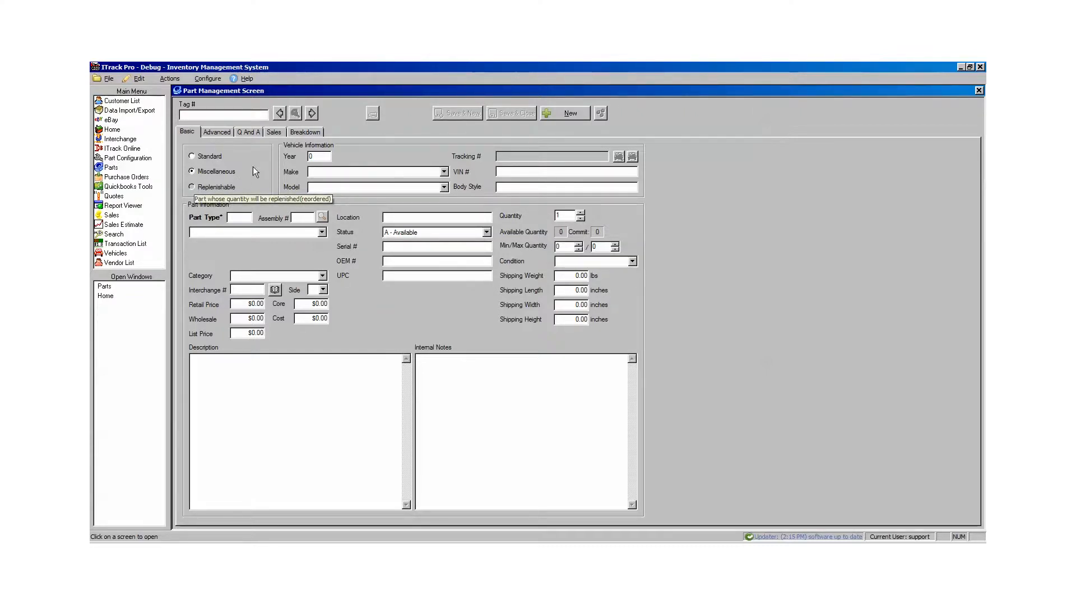
{"action": "key", "text": "Down"}
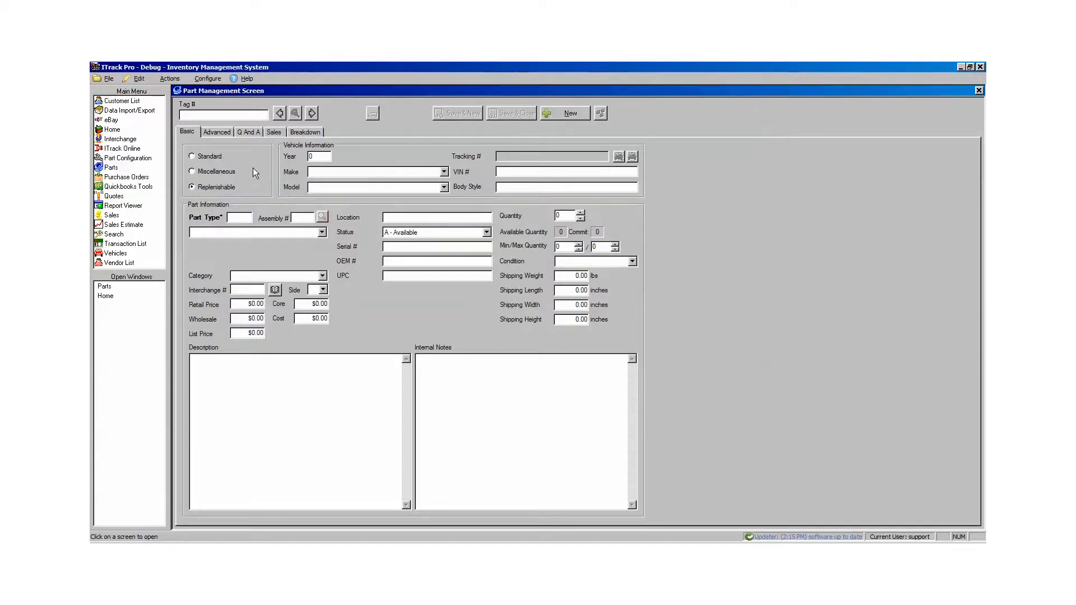
{"action": "left_click", "coordinate": [191, 156]}
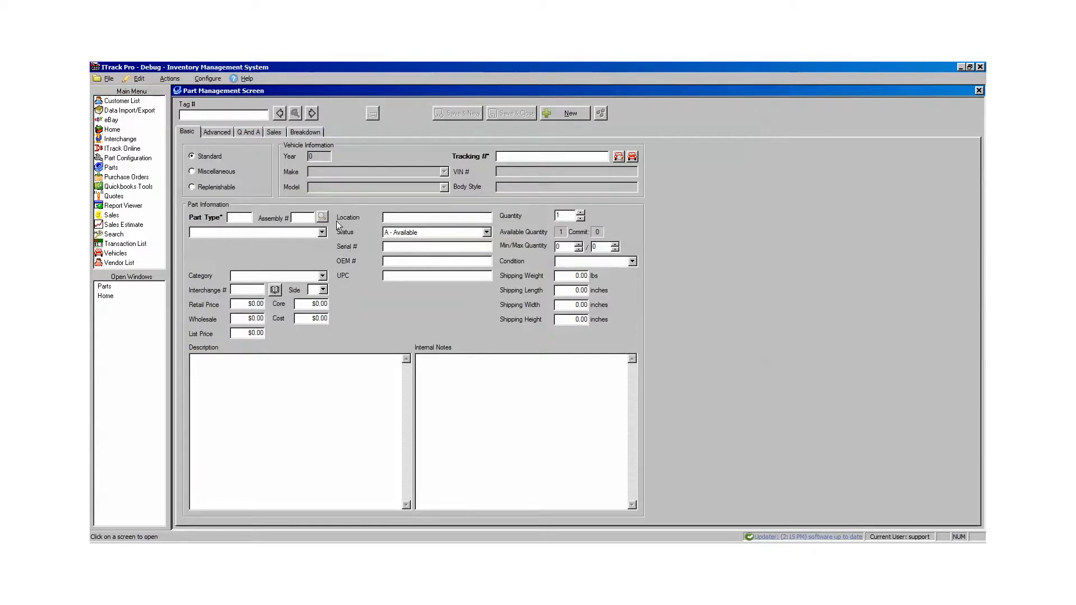
Set the part type of the new part to Engine Assembly.
{"action": "left_click", "coordinate": [323, 233]}
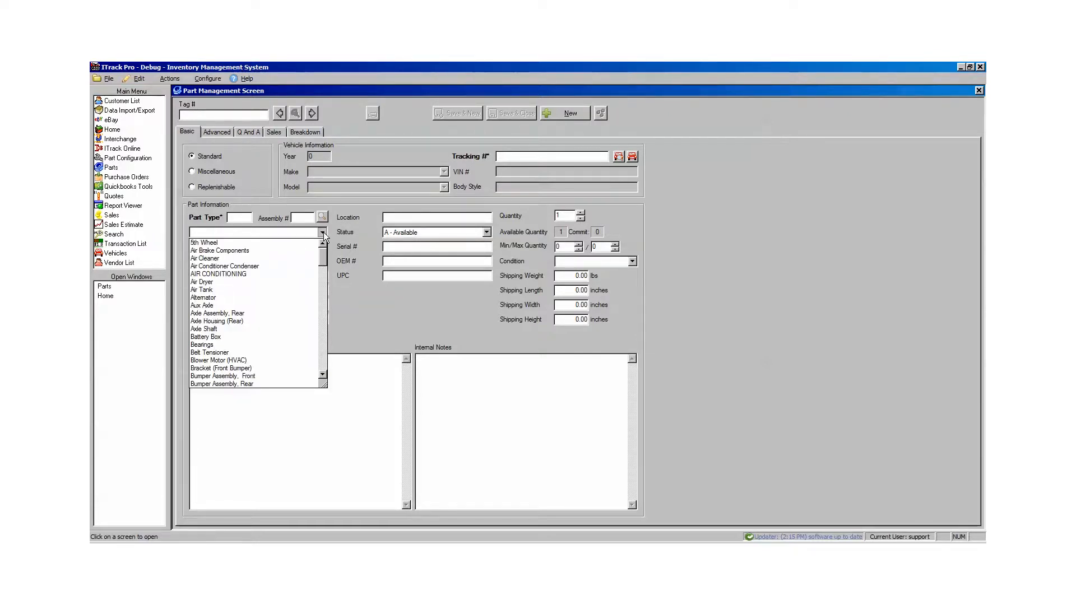
{"action": "type", "text": "en"}
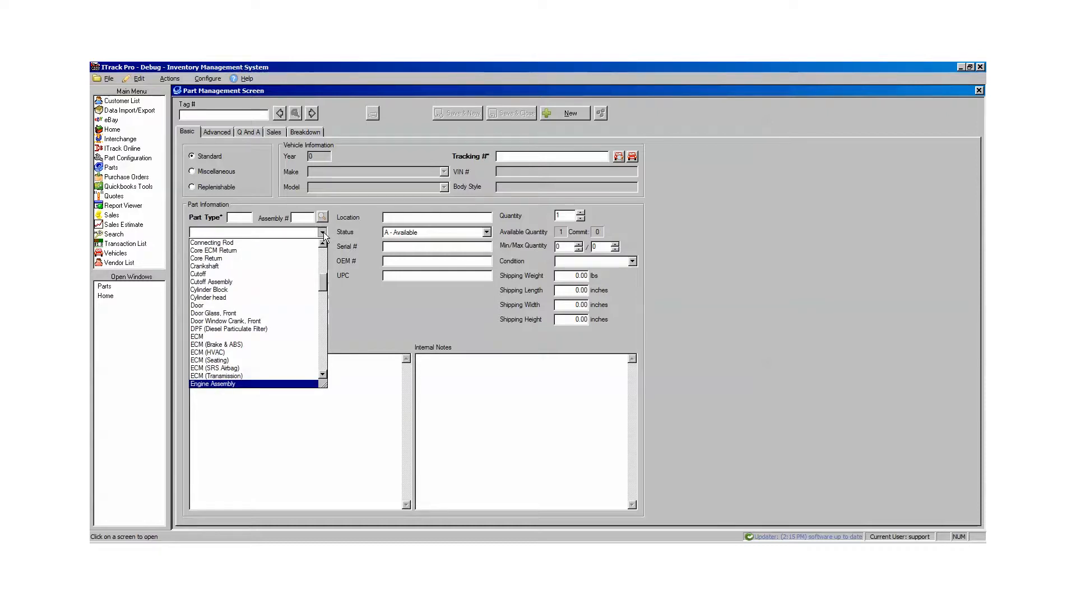
{"action": "key", "text": "Return"}
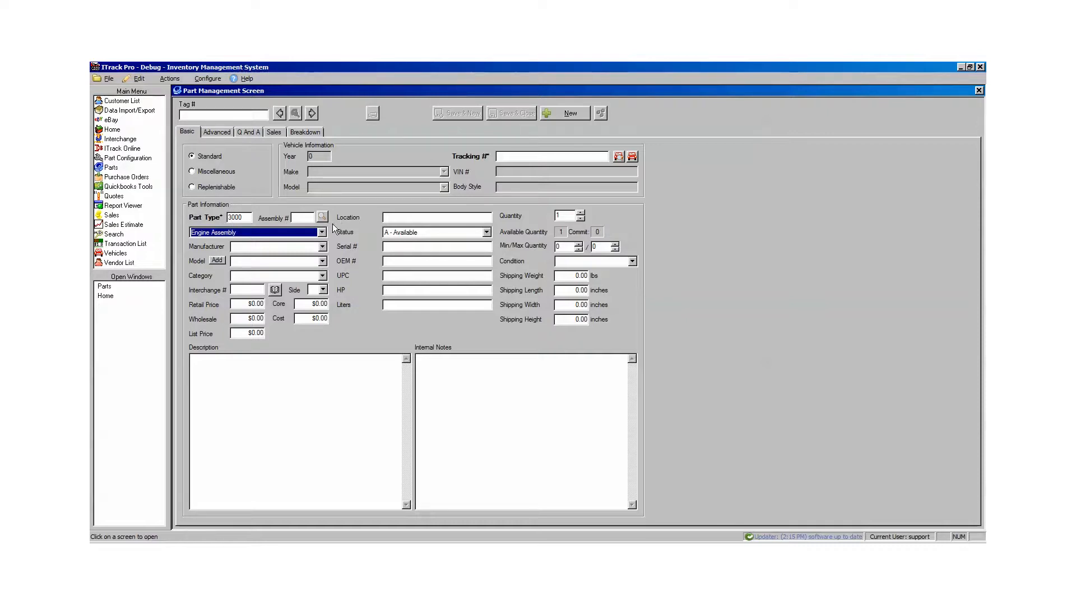
{"action": "left_click", "coordinate": [263, 247]}
{"action": "left_click", "coordinate": [263, 247]}
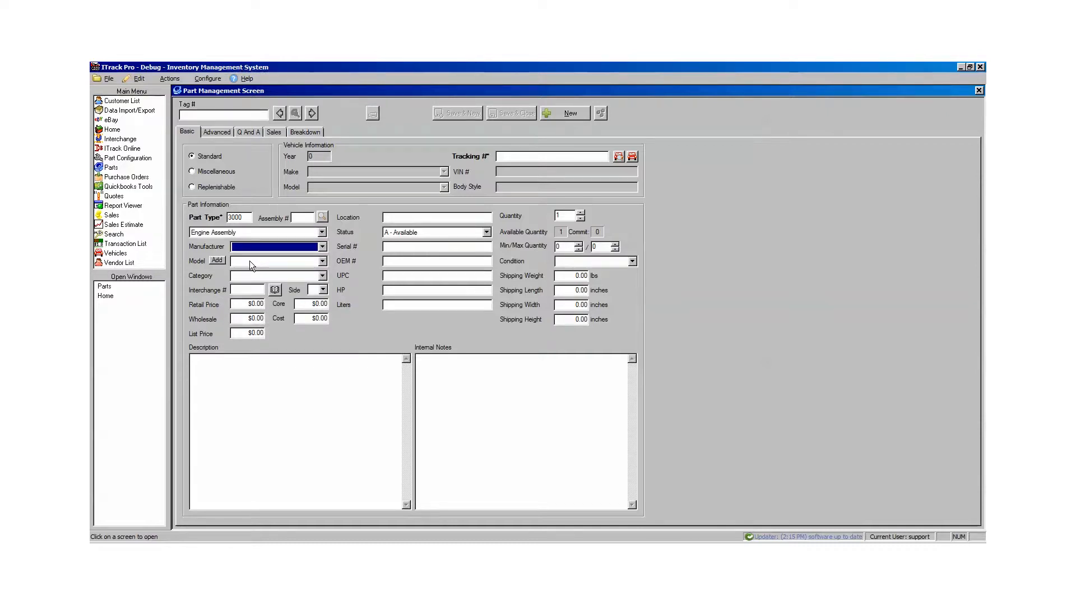
{"action": "left_click", "coordinate": [248, 262]}
{"action": "left_click", "coordinate": [247, 262]}
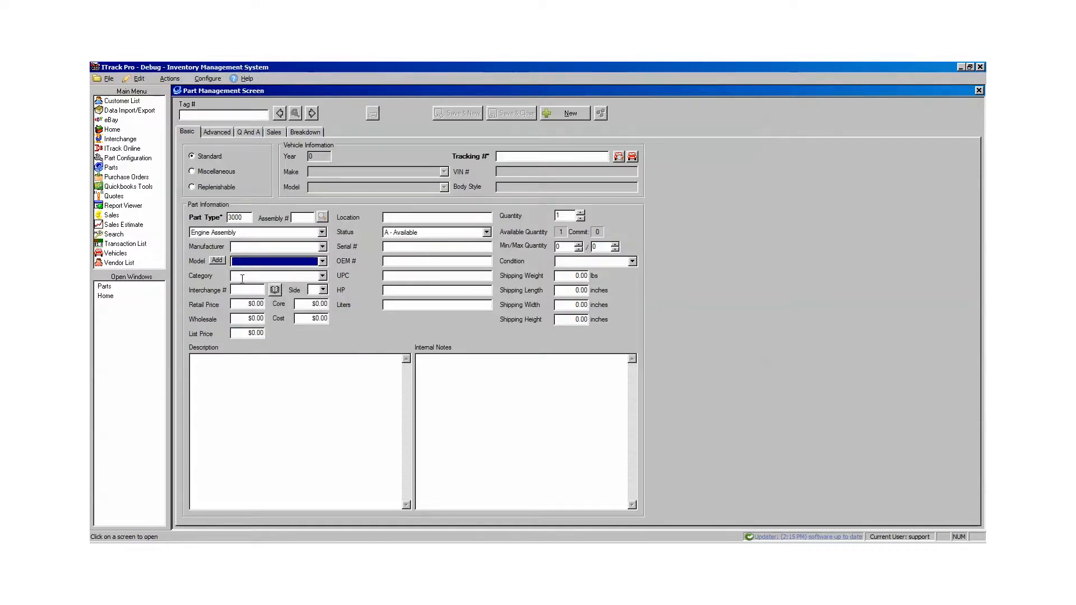
{"action": "left_click", "coordinate": [242, 277]}
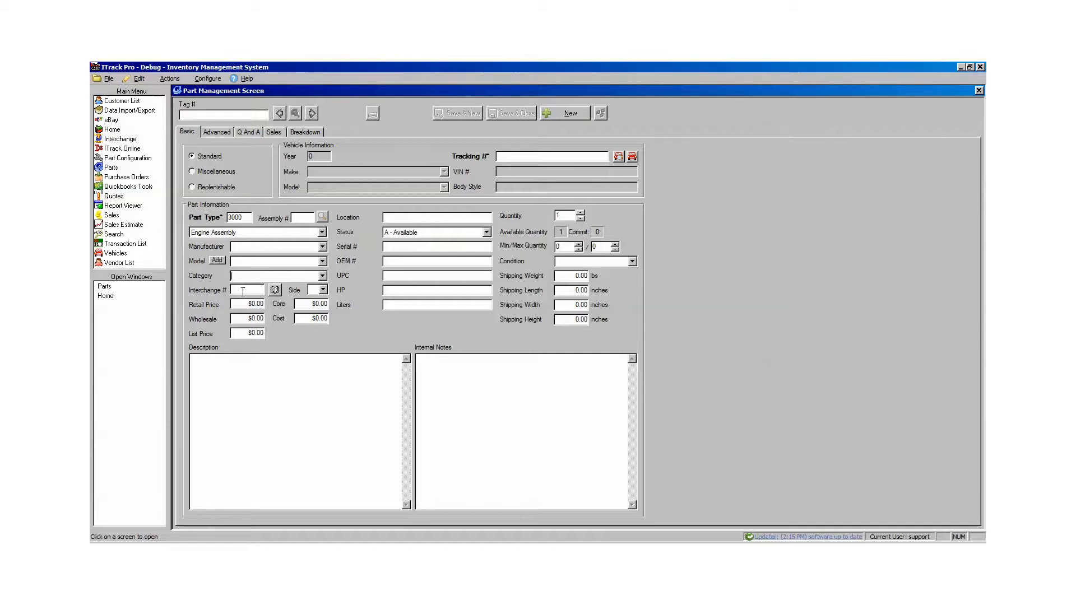
Set the part's retail price to $1000 and its wholesale price to $500.
{"action": "left_click", "coordinate": [242, 302]}
{"action": "type", "text": "1000"}
{"action": "key", "text": "Tab"}
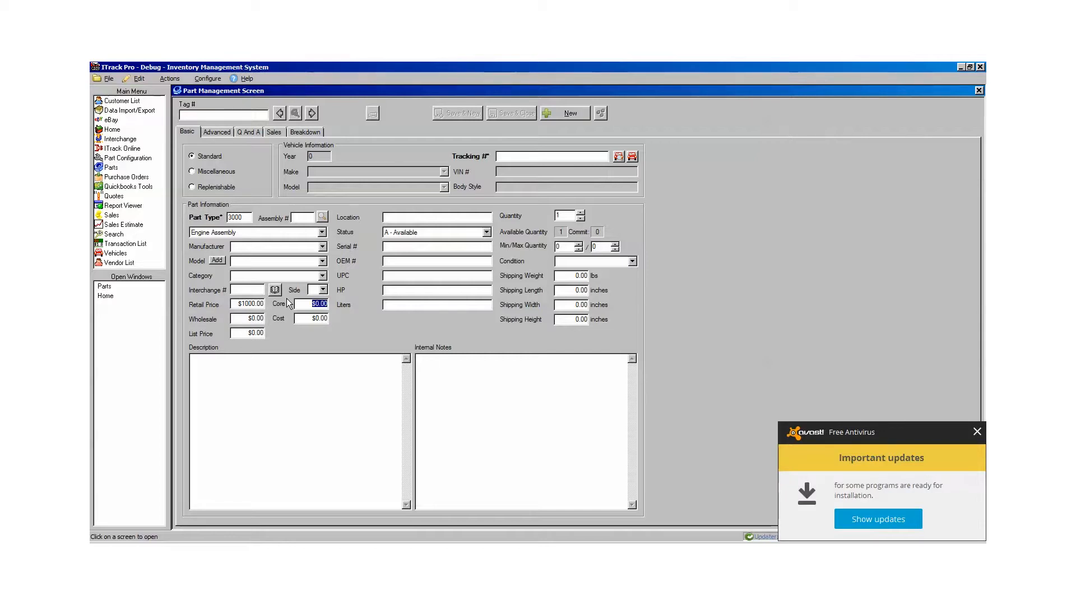
{"action": "left_click", "coordinate": [245, 318]}
{"action": "type", "text": "500"}
{"action": "key", "text": "Tab"}
Look through the available status options for the part without changing the status.
{"action": "left_click", "coordinate": [394, 217]}
{"action": "left_click", "coordinate": [487, 232]}
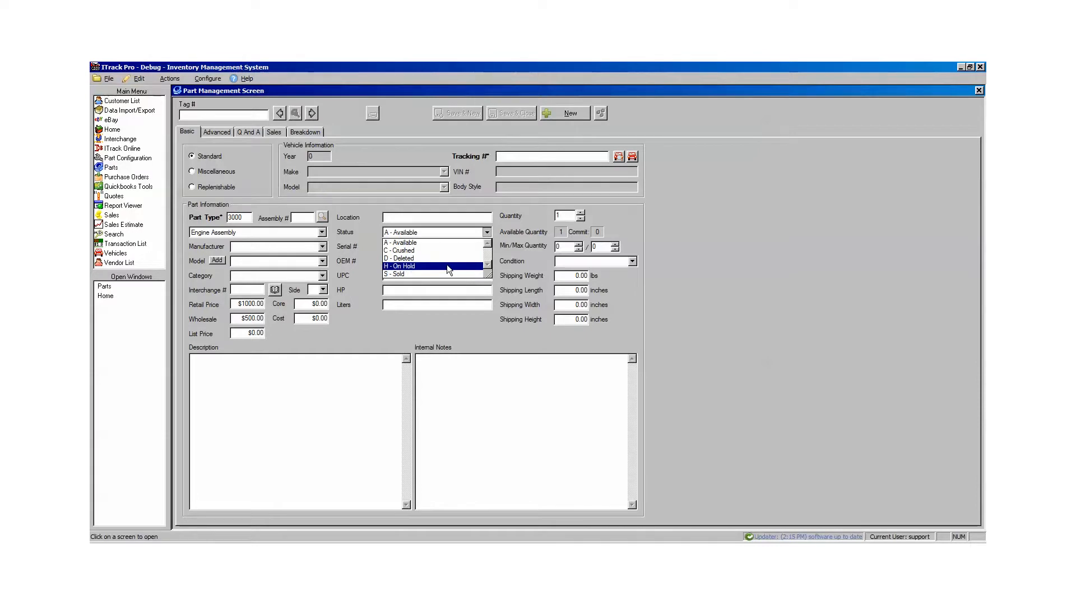
{"action": "left_click", "coordinate": [487, 234]}
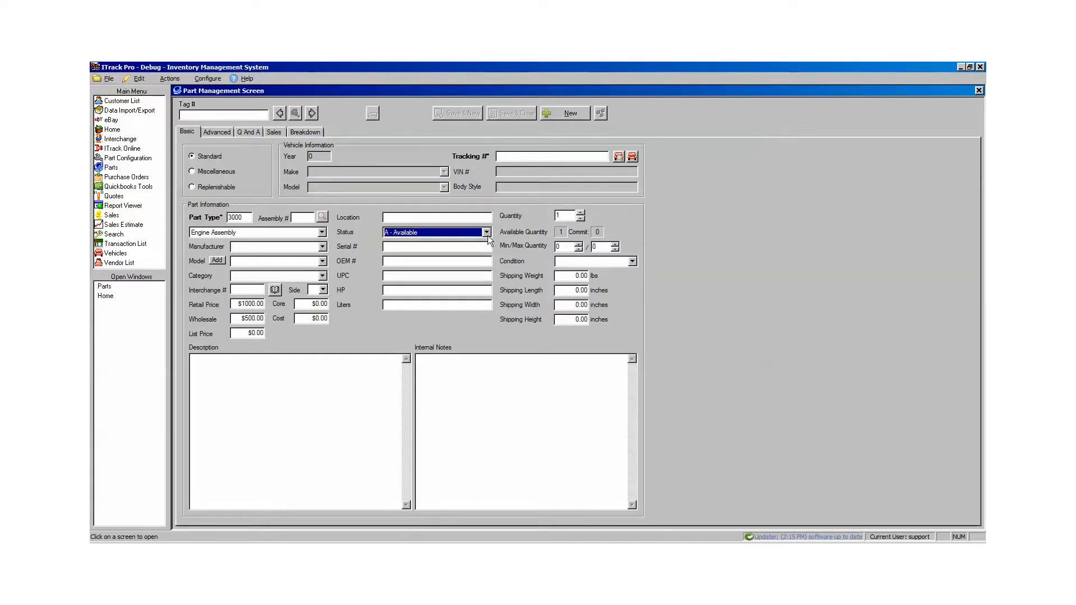
{"action": "left_click", "coordinate": [435, 247]}
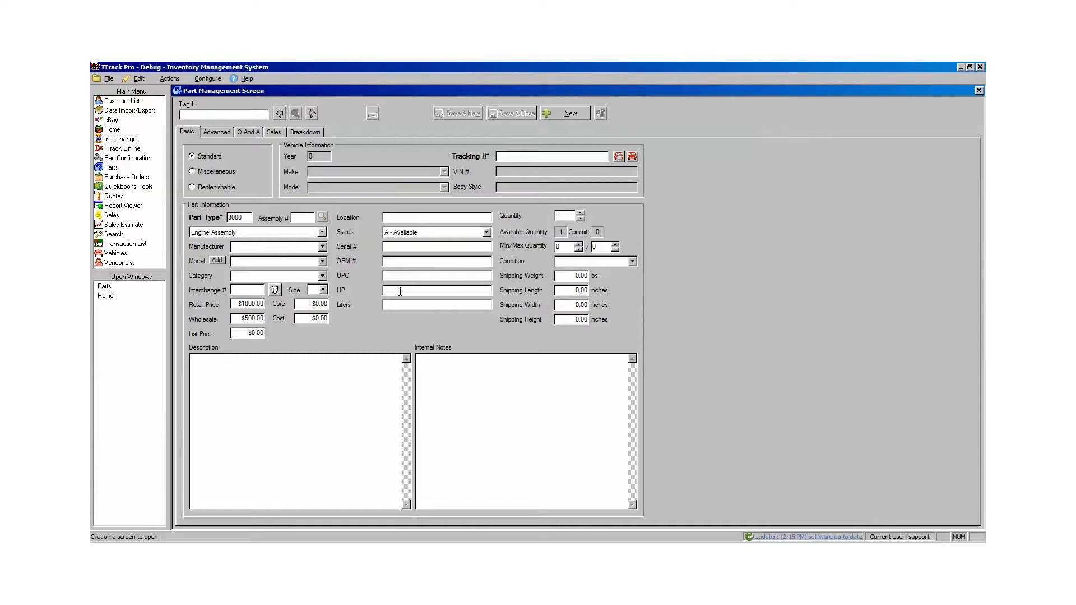
{"action": "left_click", "coordinate": [401, 291]}
Set both the minimum and the maximum quantity of the part to 1.
{"action": "left_click", "coordinate": [578, 245]}
{"action": "left_click", "coordinate": [615, 245]}
{"action": "left_click", "coordinate": [255, 379]}
{"action": "left_click", "coordinate": [456, 372]}
Link the part to the vehicle with tracking number 1930, and save and close the part record.
{"action": "left_click", "coordinate": [514, 158]}
{"action": "type", "text": "1930"}
{"action": "key", "text": "Tab"}
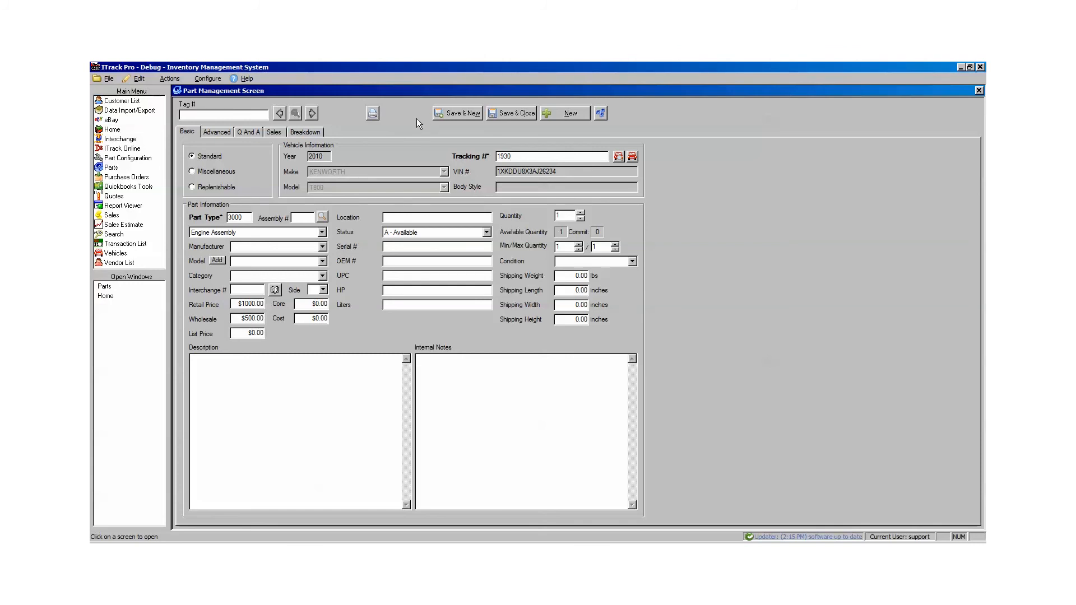
{"action": "left_click", "coordinate": [506, 115]}
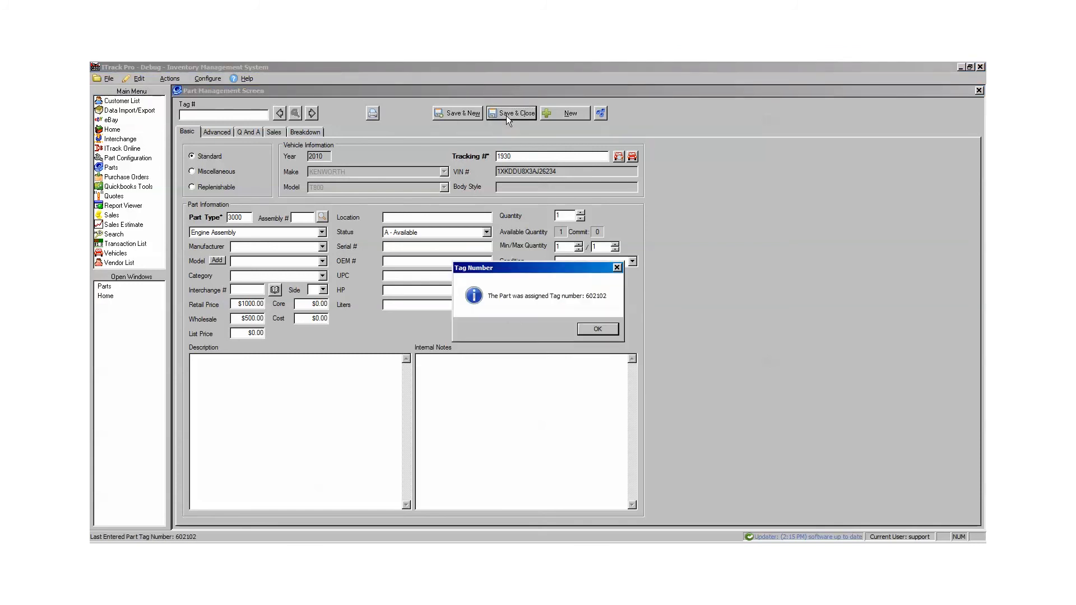
{"action": "left_click", "coordinate": [589, 329]}
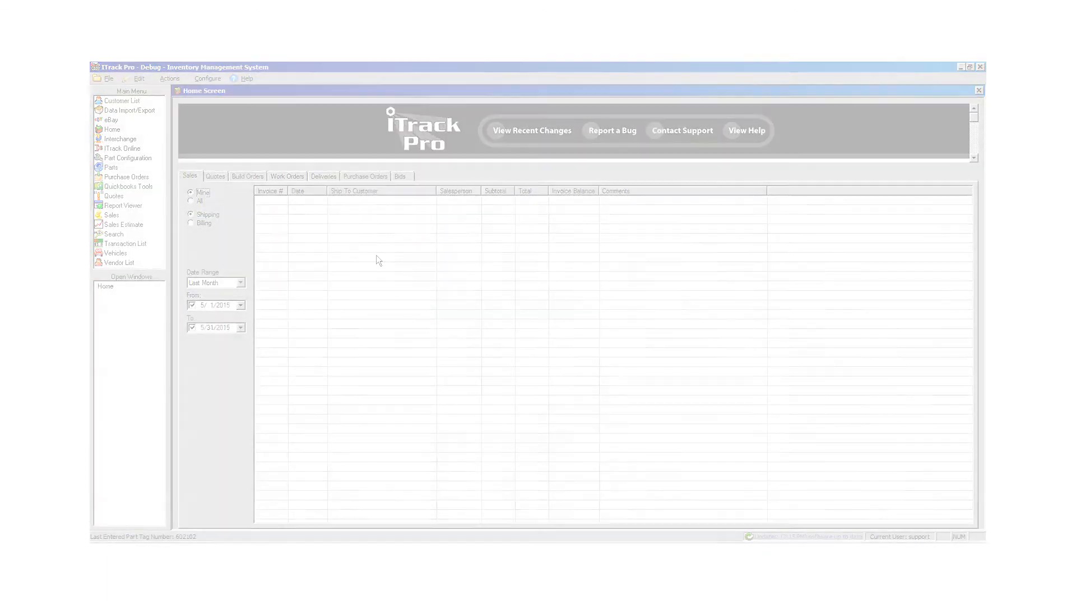